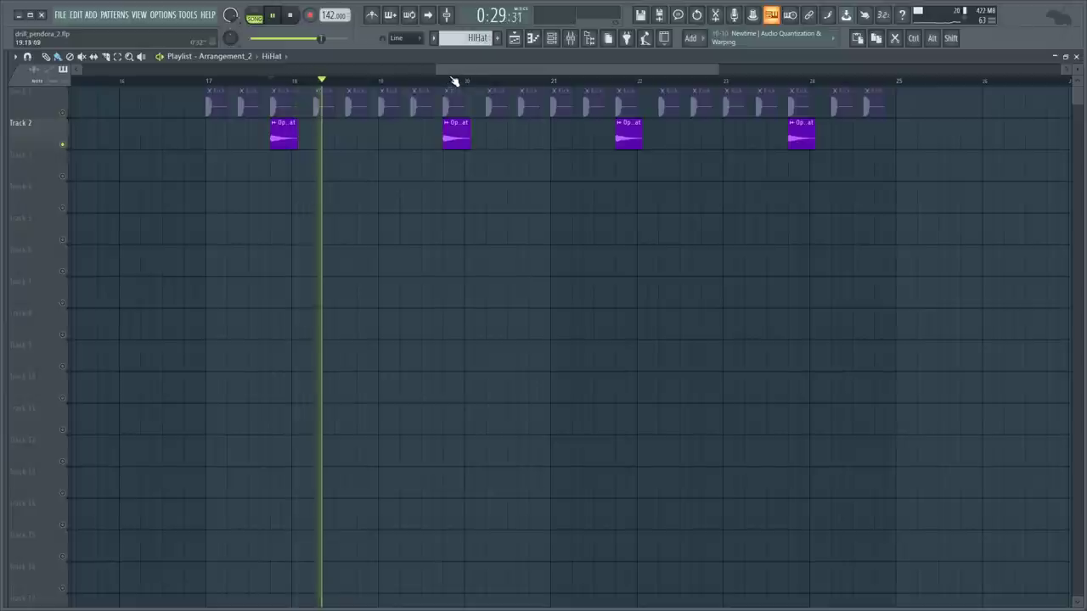
# - Play the drum tracks in the playlist and audition the HiHat pattern in its piano roll
pyautogui.click(447, 82)
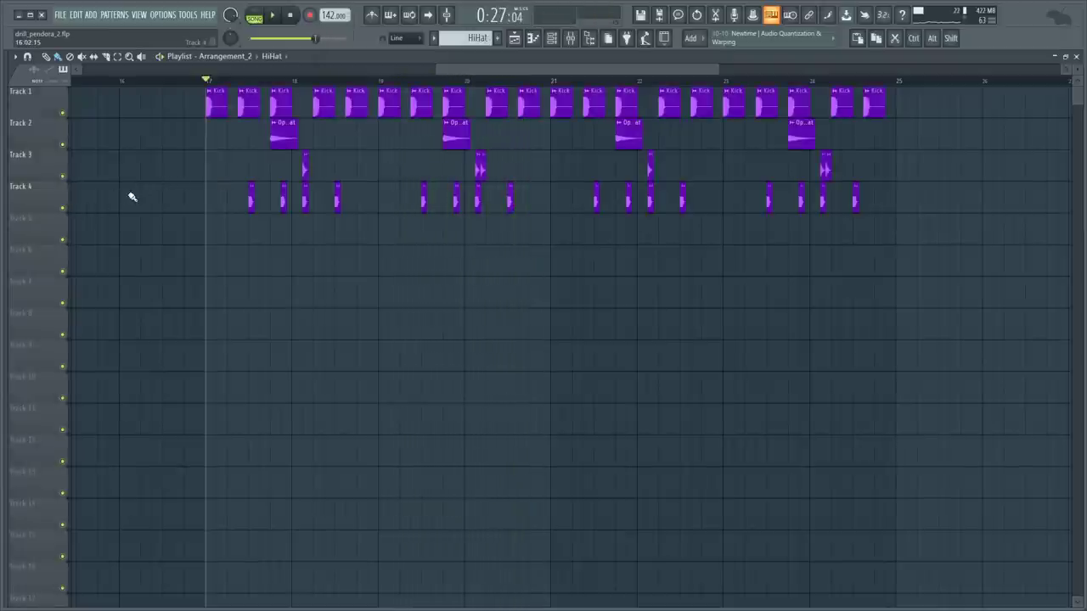
pyautogui.press('space')
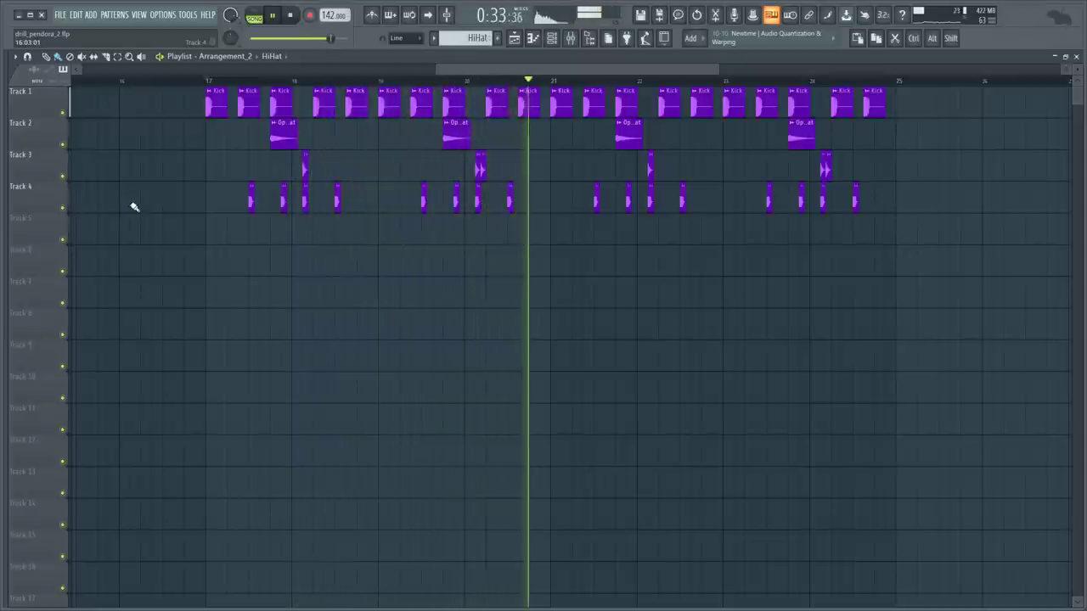
pyautogui.press('F7')
pyautogui.press('space')
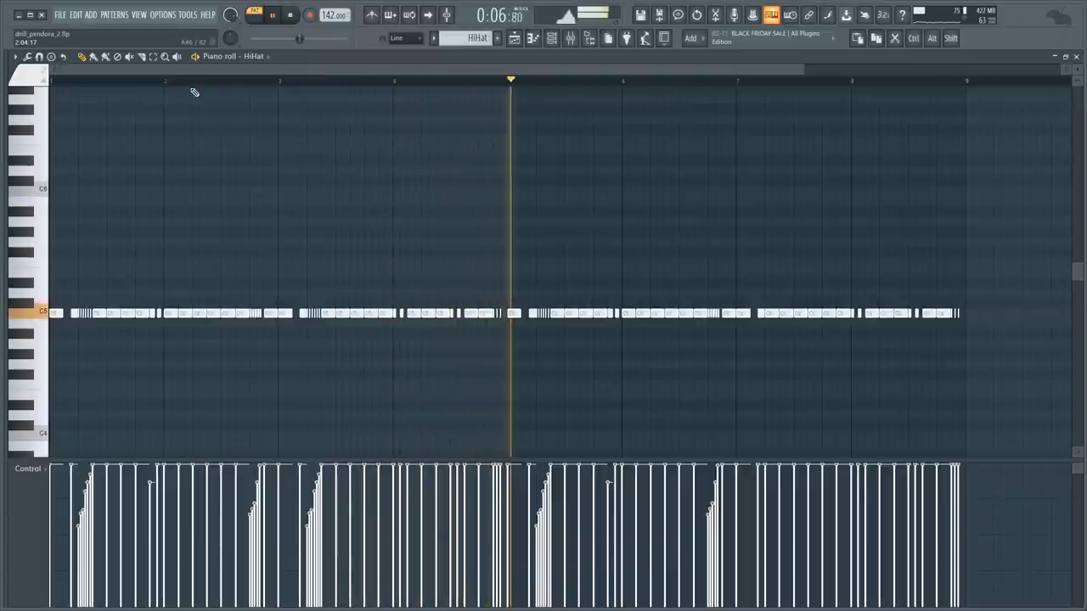
pyautogui.press('F5')
# - Play all the drum tracks together from bar 17 in the playlist
pyautogui.click(209, 82)
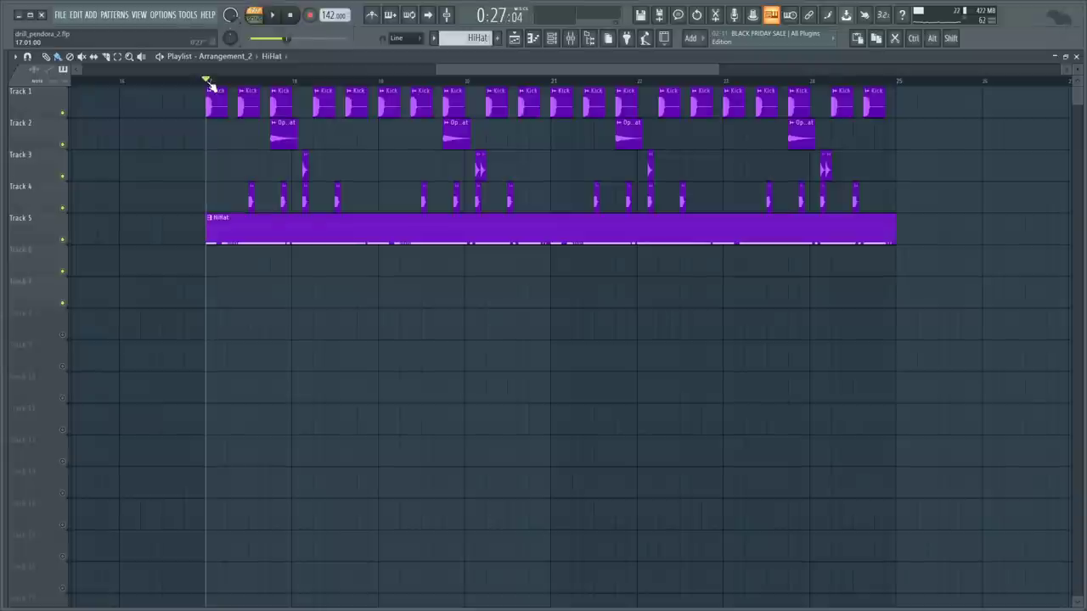
pyautogui.keyDown('ctrl'); pyautogui.scroll(-1, 195, 311); pyautogui.keyUp('ctrl')
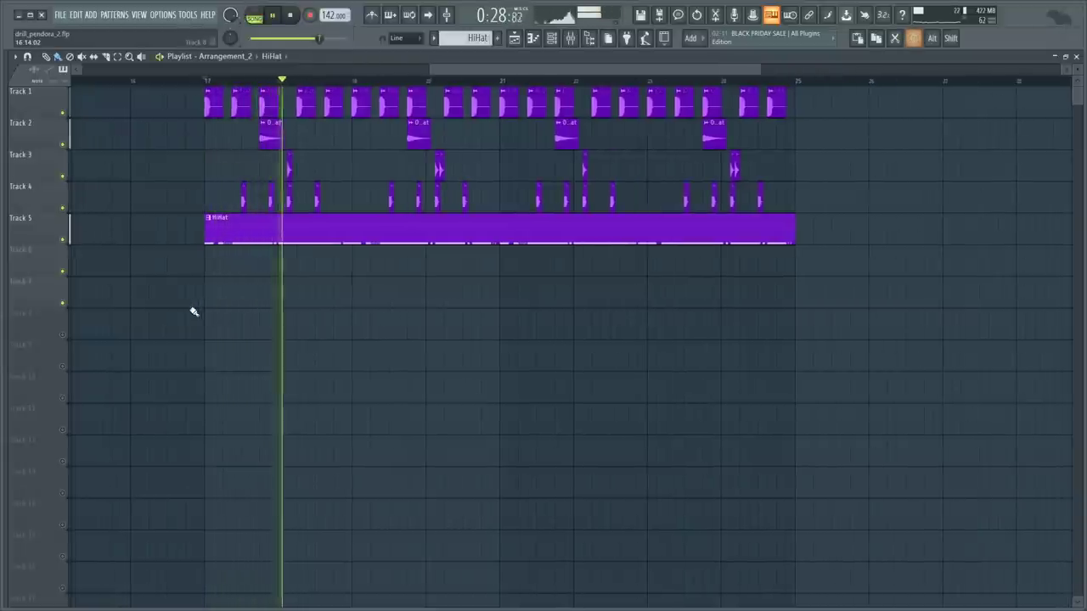
pyautogui.hscroll(-1, 204, 309)
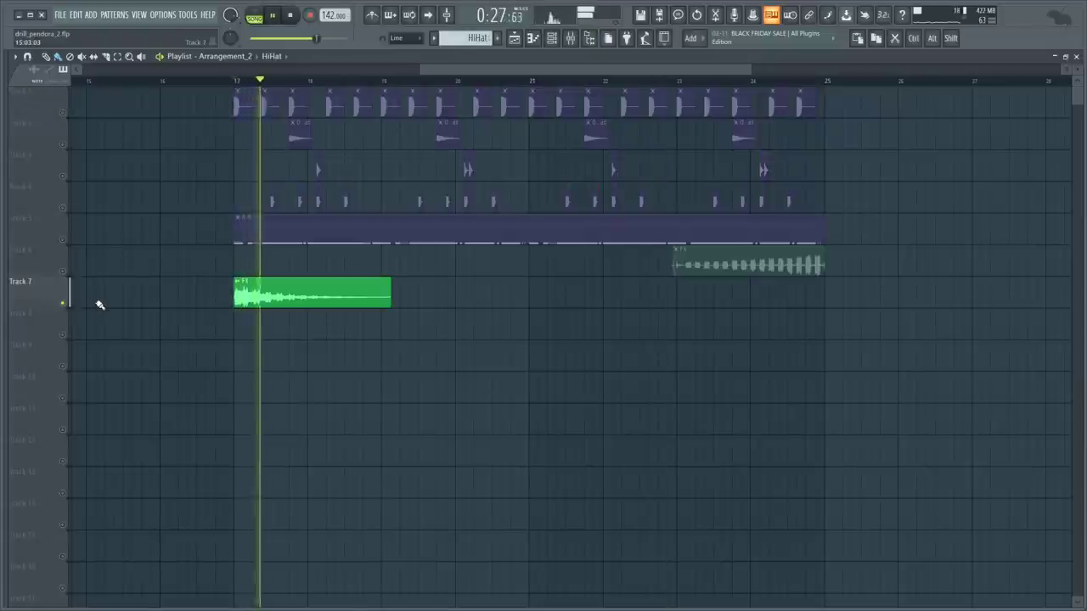
# - Solo the FX riser on track 6 and play it from bar 23
pyautogui.keyDown('ctrl'); pyautogui.click(62, 272); pyautogui.keyUp('ctrl')
pyautogui.click(681, 83)
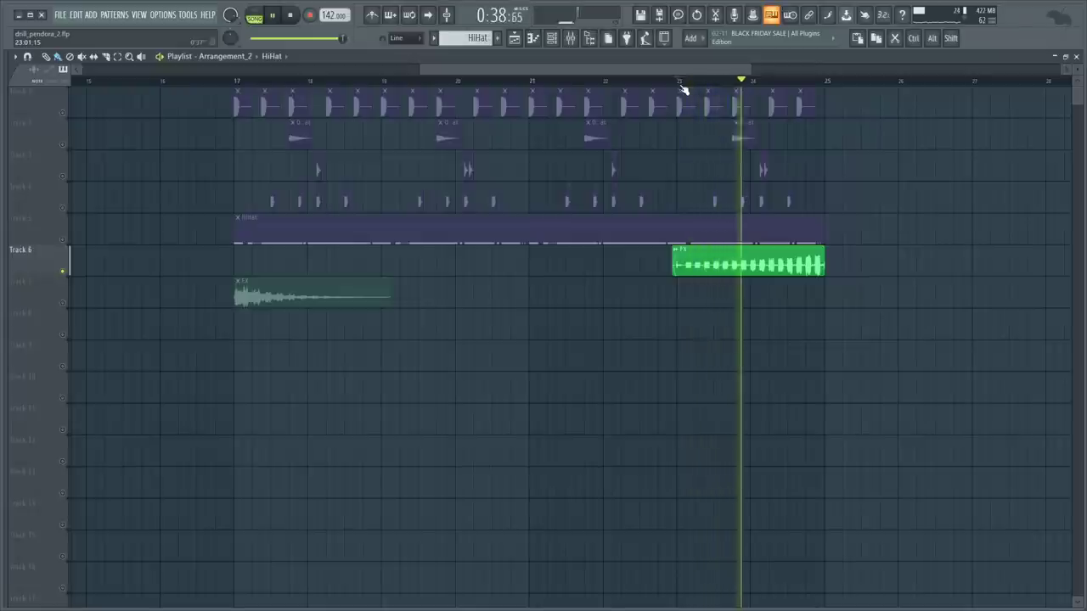
pyautogui.press('space')
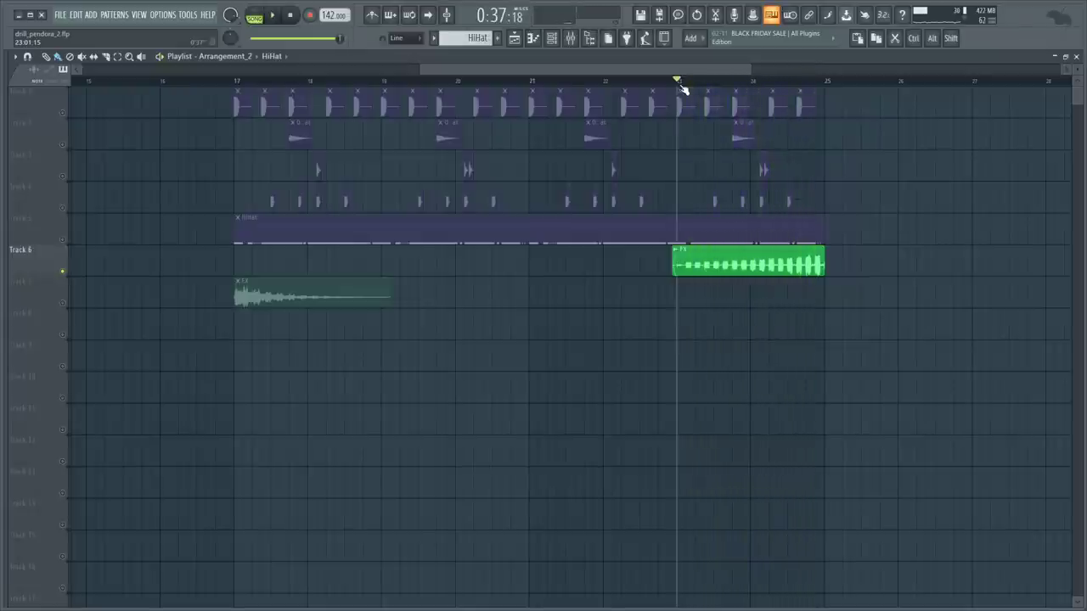
pyautogui.hotkey('ctrl', 'a')
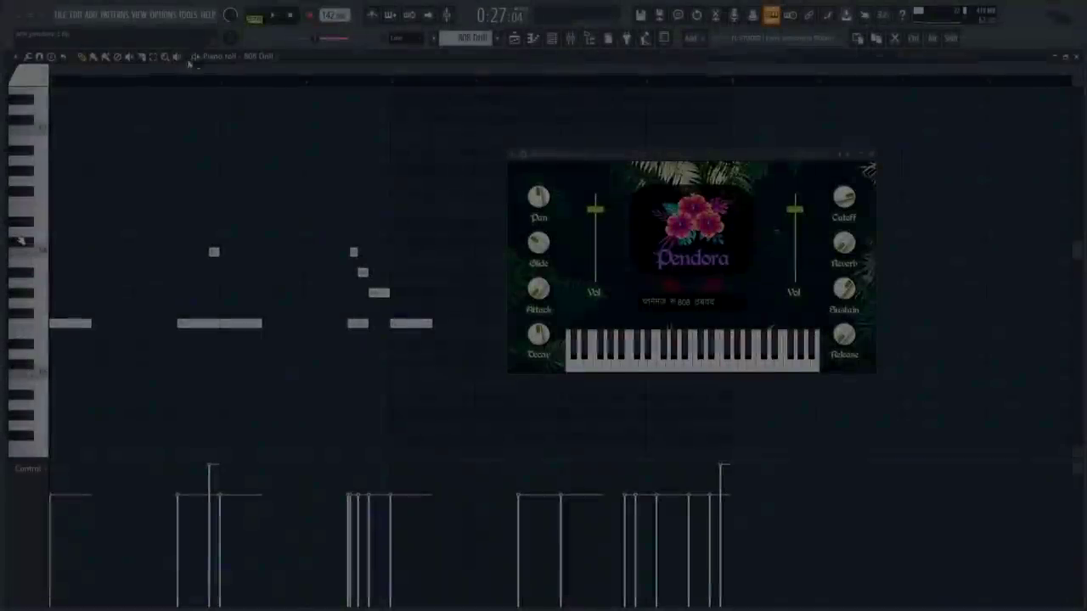
# - Play the 808 Drill pattern and try Pendora's 808 Brick preset on it
pyautogui.press('space')
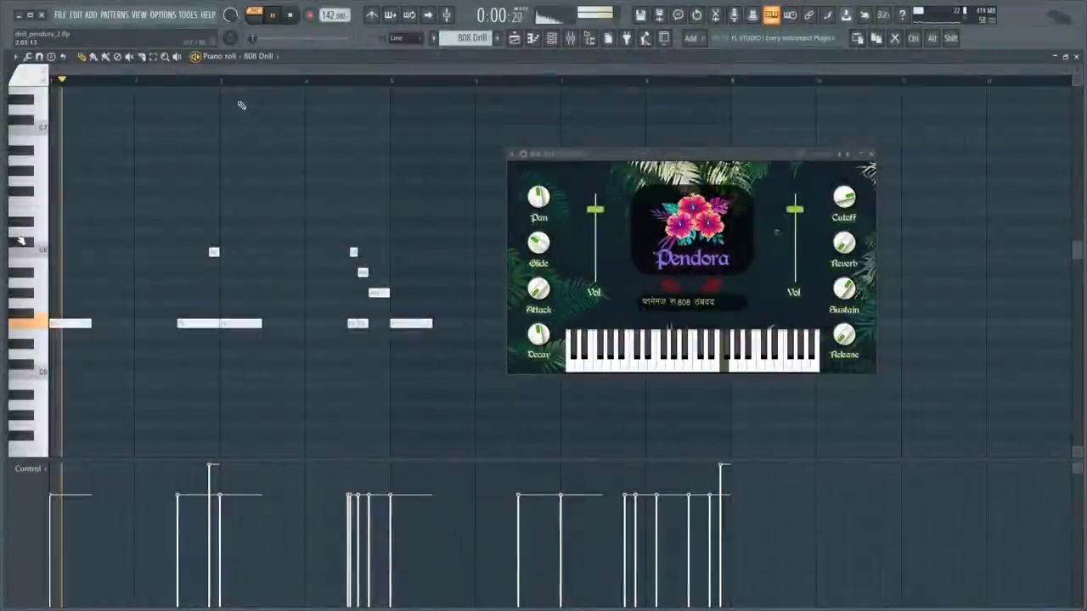
pyautogui.click(659, 303)
pyautogui.click(283, 173)
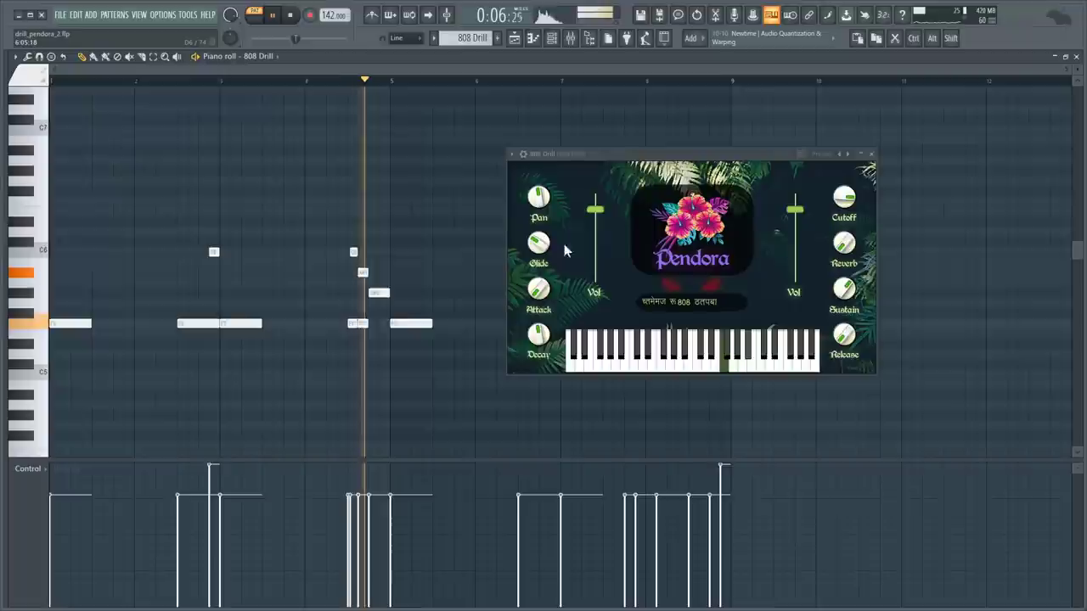
# - Load the 808 Drill preset in Pendora and close the plugin window
pyautogui.click(677, 303)
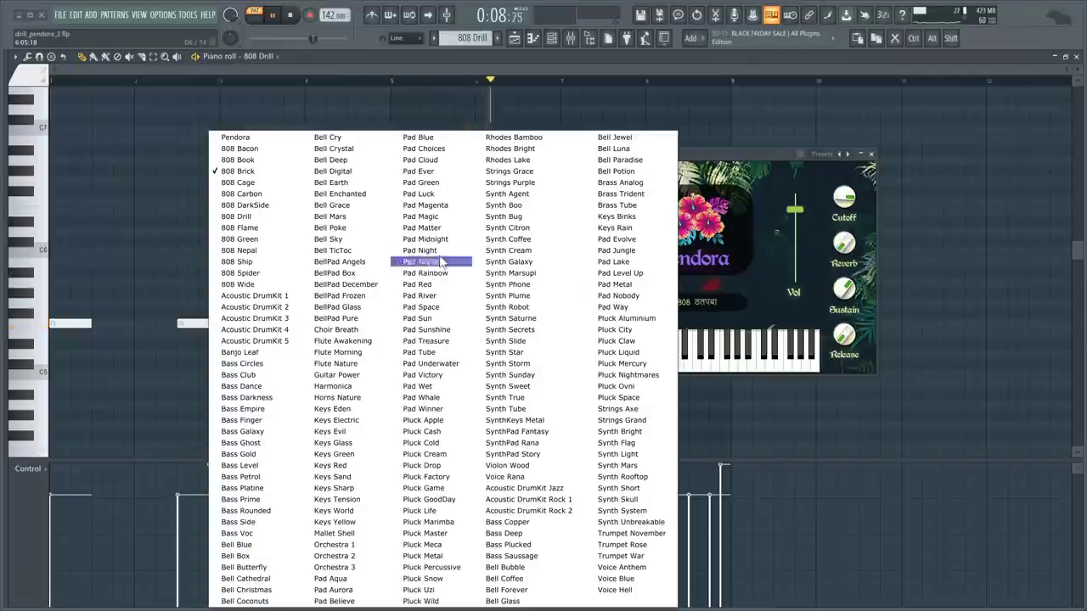
pyautogui.click(252, 217)
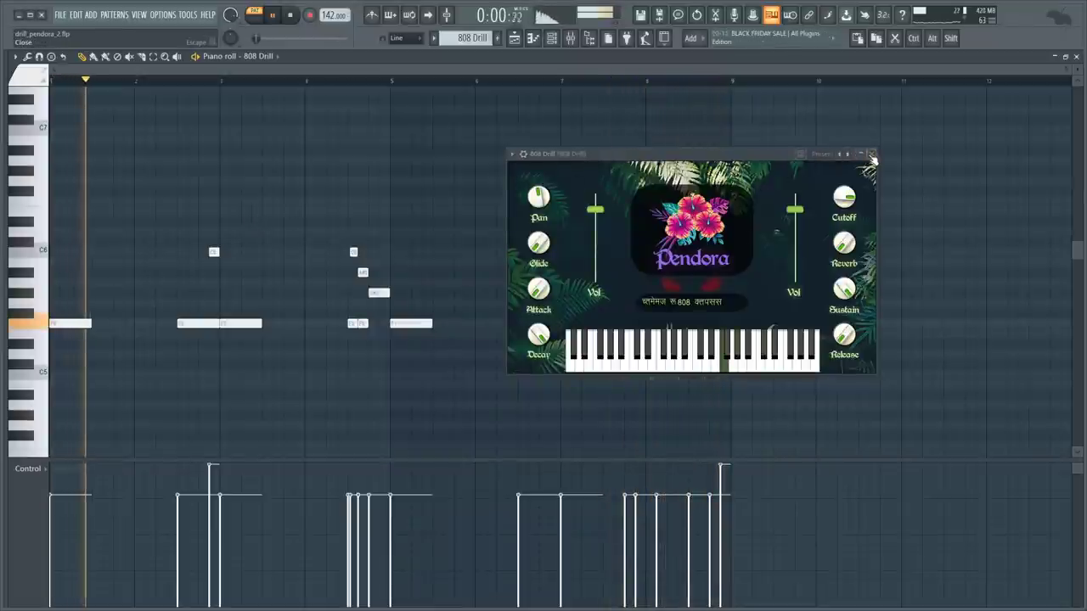
pyautogui.click(871, 156)
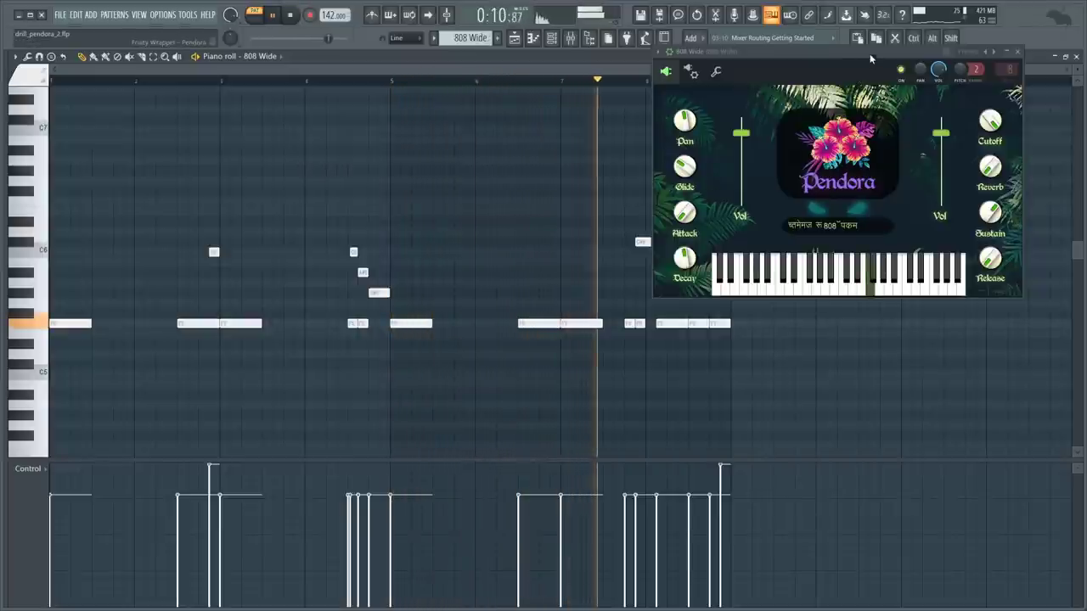
# - Close the 808 Wide plugin, and play the Synth System chord pattern and the arrangement from bar 17
pyautogui.click(1018, 53)
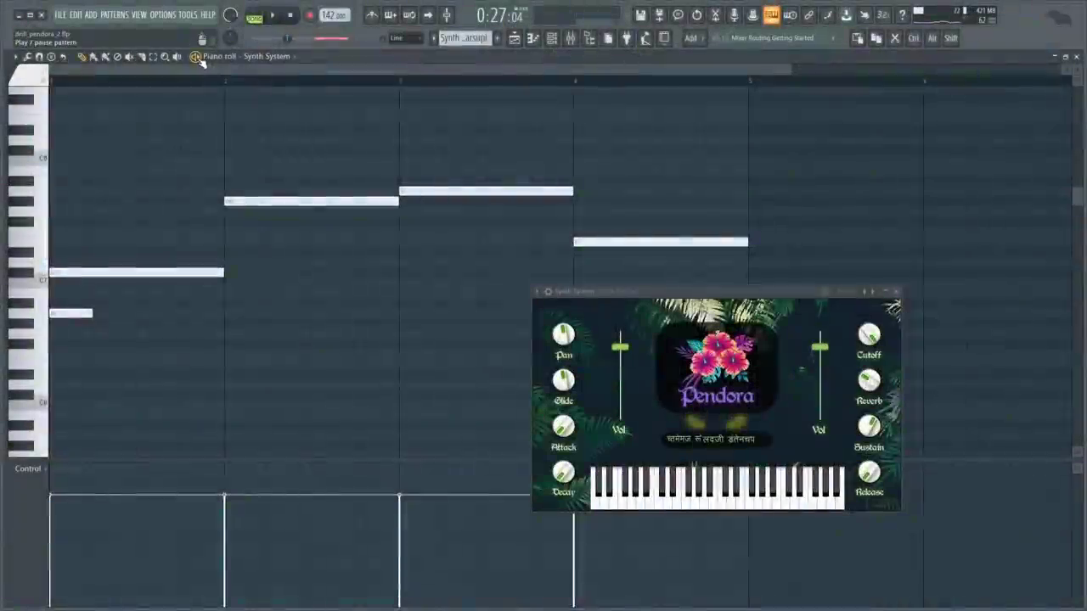
pyautogui.press('space')
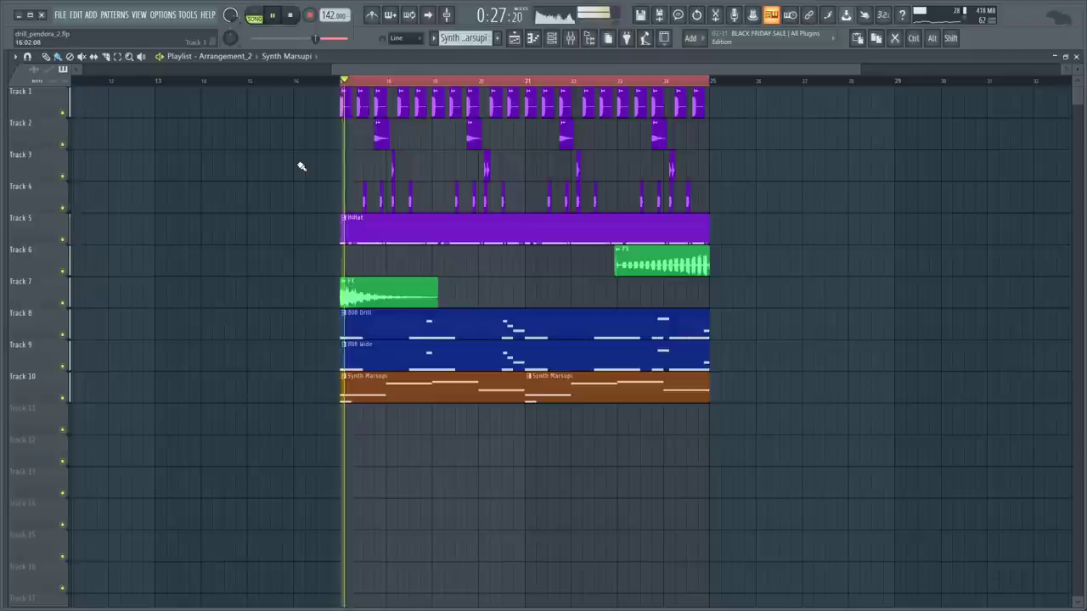
pyautogui.press('space')
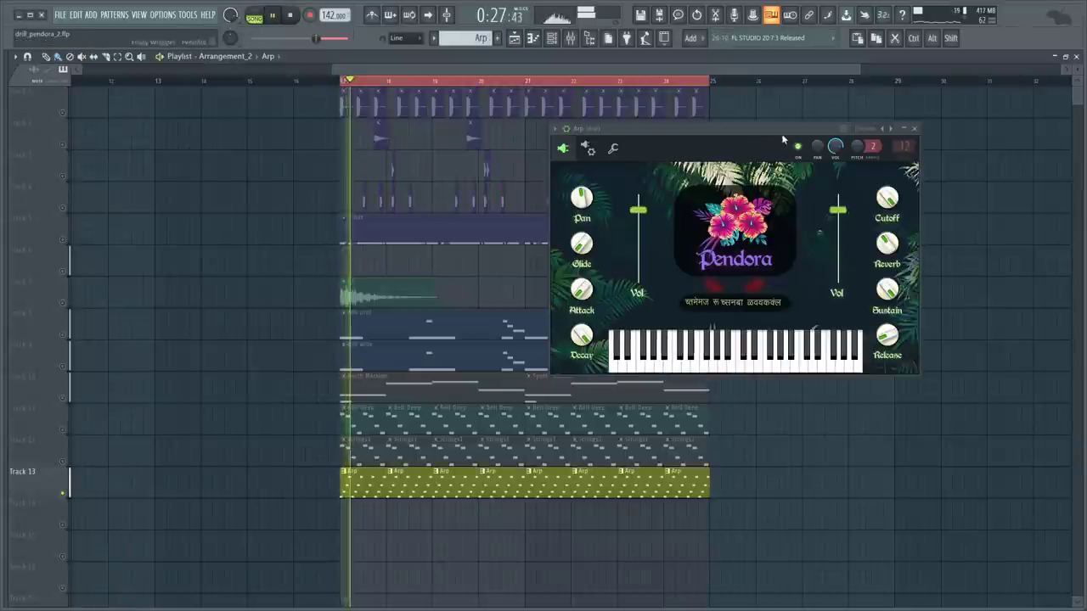
# - Sweep the Arp channel's panning from 100% left to 100% right and create an automation clip for it
pyautogui.click(815, 146)
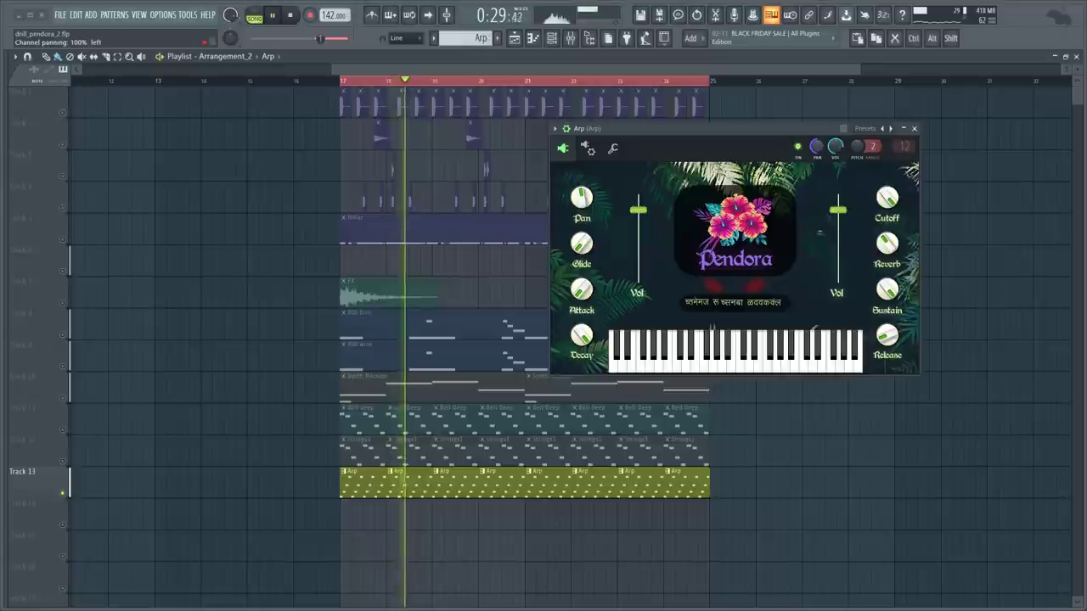
pyautogui.moveTo(816, 146); pyautogui.dragTo(816, 119)
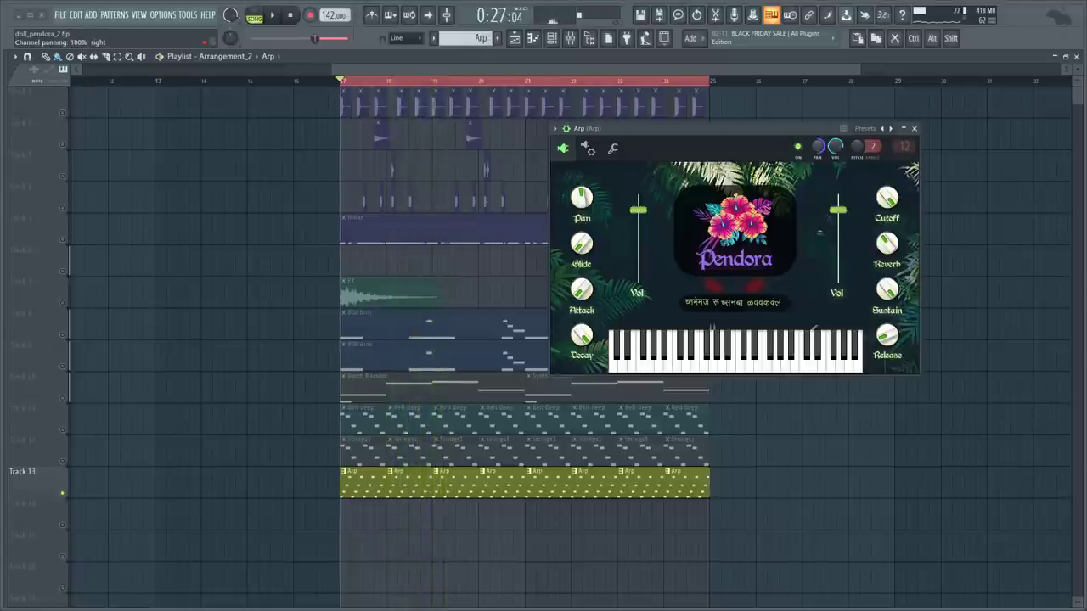
pyautogui.rightClick(820, 149)
pyautogui.click(858, 229)
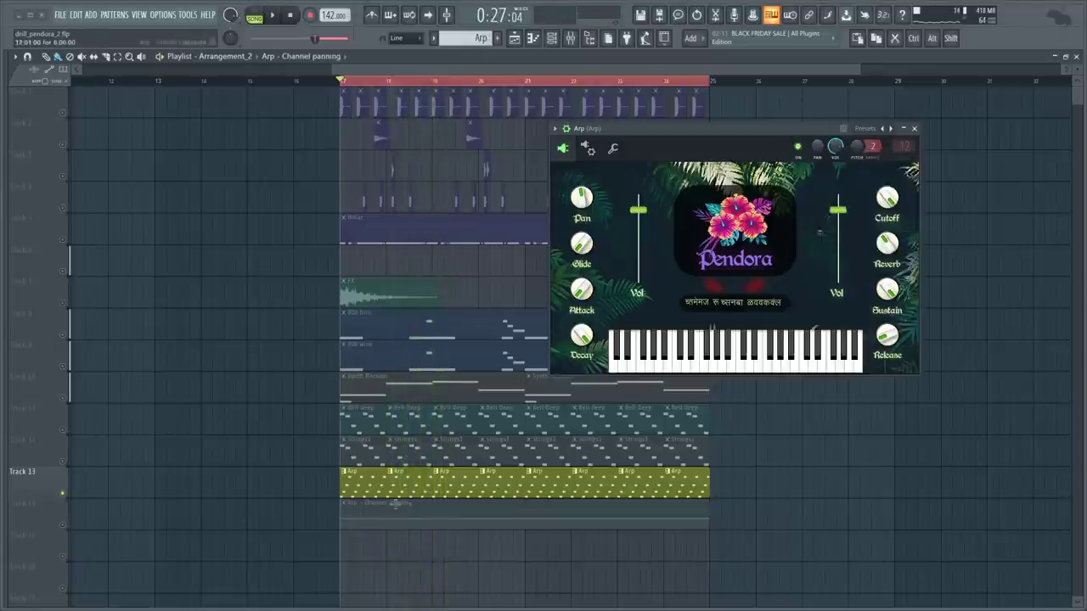
# - Shape the Arp panning automation into a zigzag with peaks at bars 18, 20, 22 and 24 and lows at bars 19, 21 and 23
pyautogui.scroll(3, 196, 509)
pyautogui.moveTo(352, 507); pyautogui.dragTo(354, 457)
pyautogui.press('space')
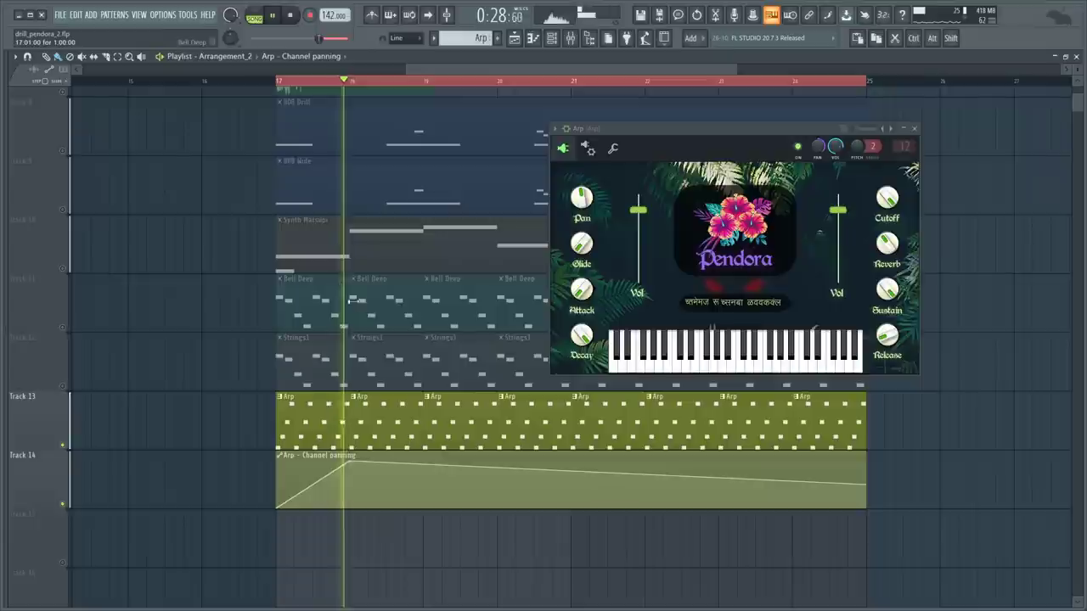
pyautogui.press('space')
pyautogui.moveTo(426, 465); pyautogui.dragTo(422, 509)
pyautogui.click(499, 457)
pyautogui.click(571, 508)
pyautogui.click(646, 462)
pyautogui.click(719, 509)
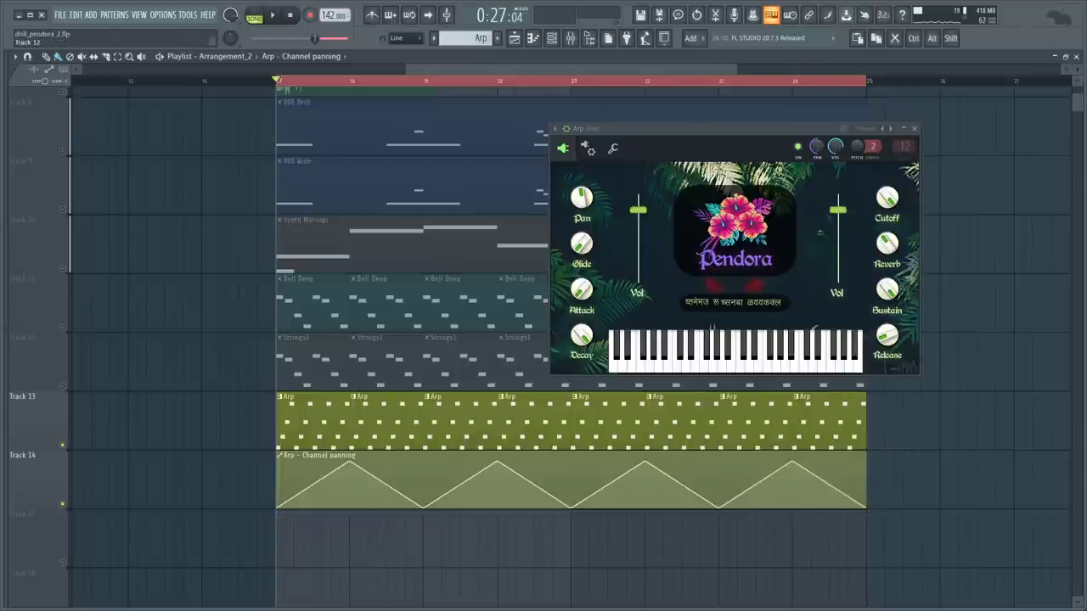
# - Close the Arp plugin window and play the soloed Arp with its panning automation
pyautogui.click(914, 128)
pyautogui.press('space')
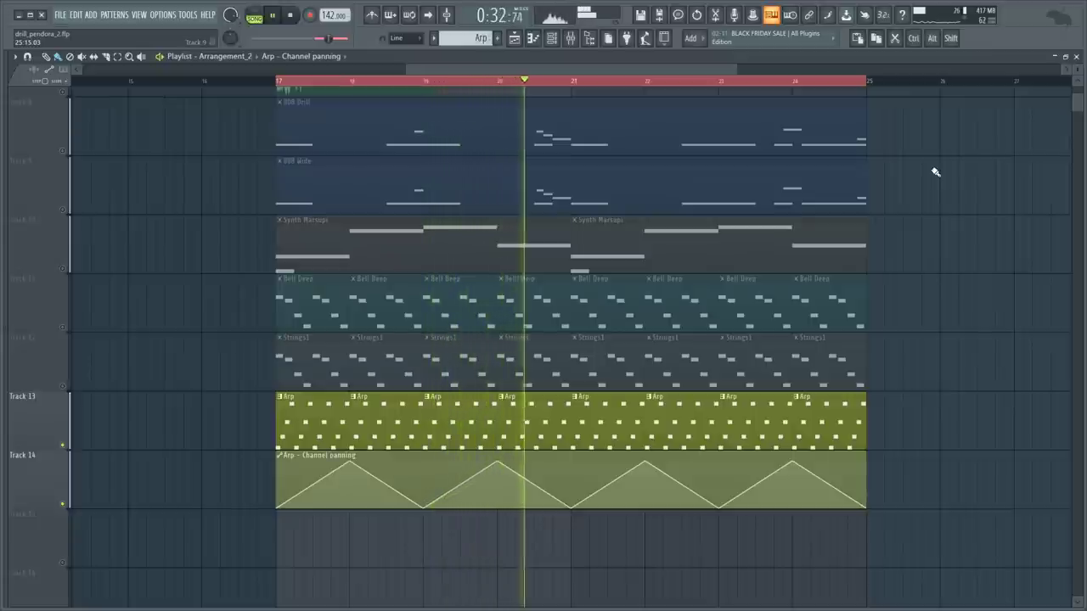
# - End the solo so all tracks are active and play the full arrangement
pyautogui.rightClick(62, 504)
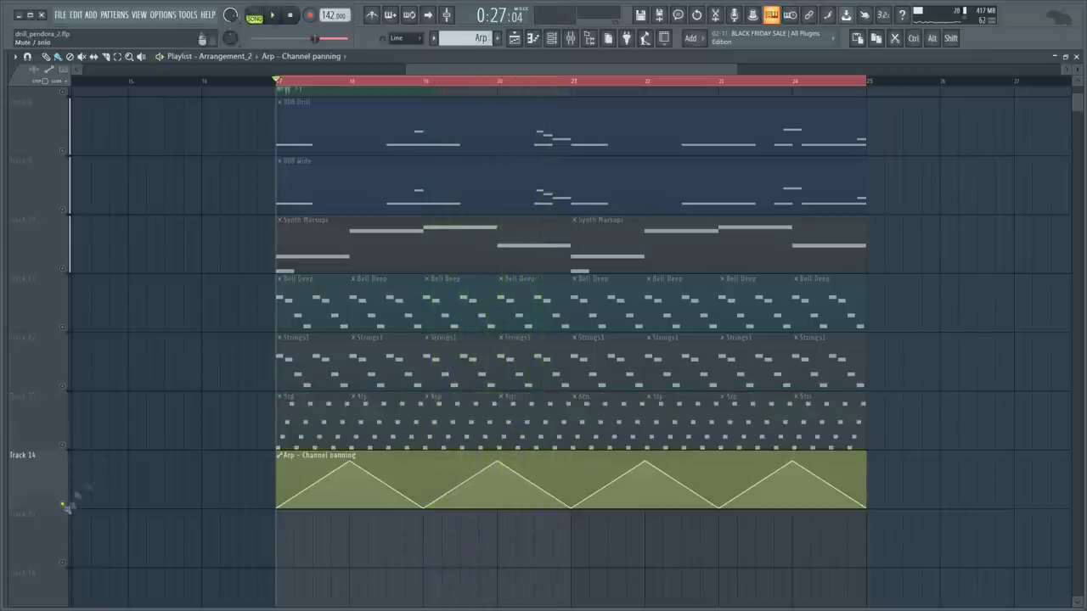
pyautogui.rightClick(62, 505)
pyautogui.press('space')
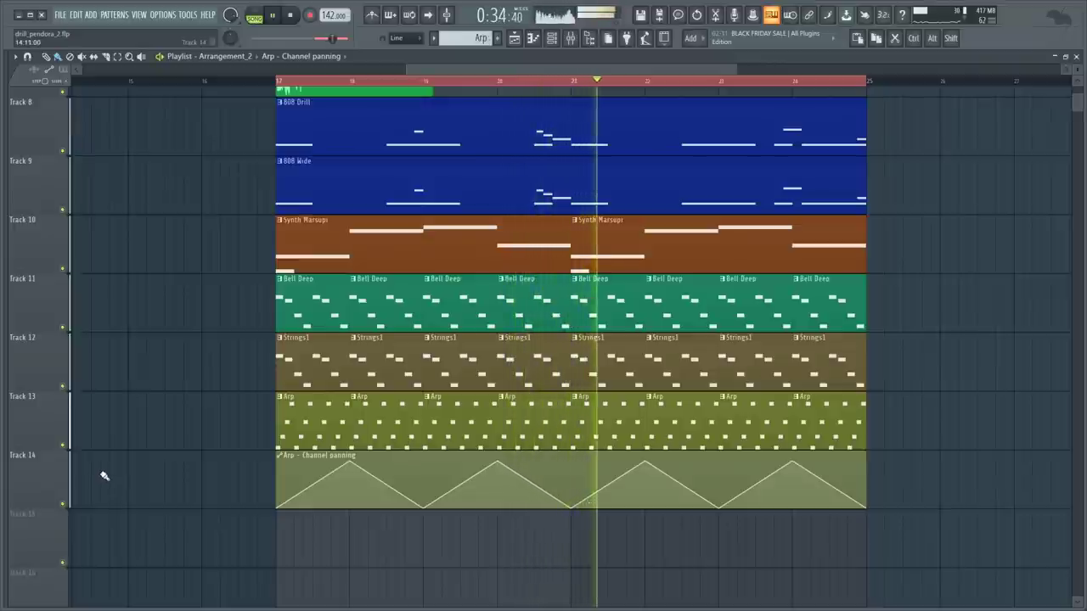
pyautogui.scroll(5, 180, 426)
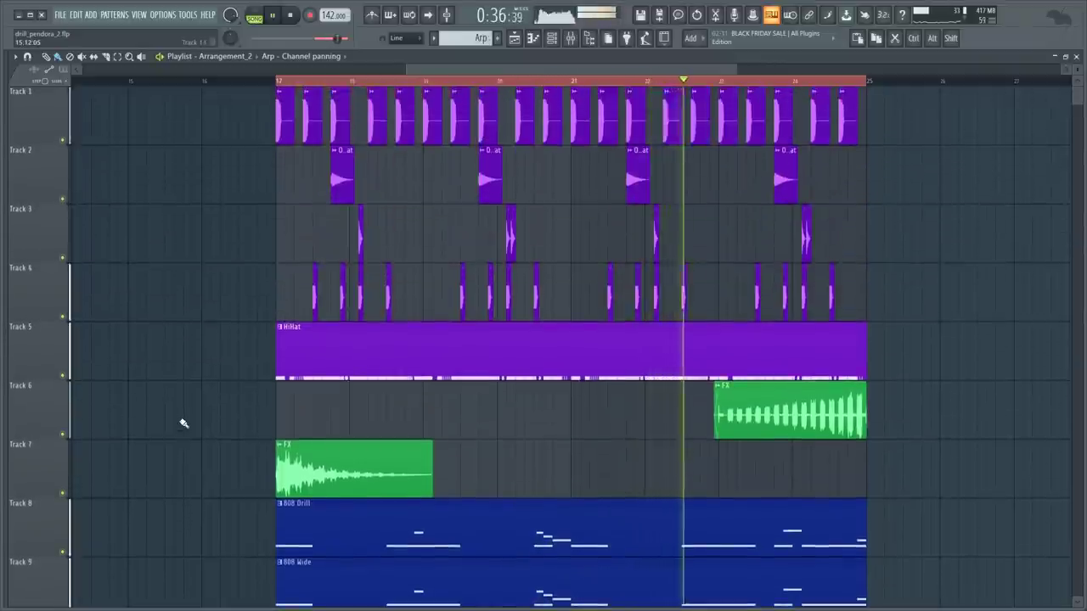
pyautogui.scroll(-5, 183, 422)
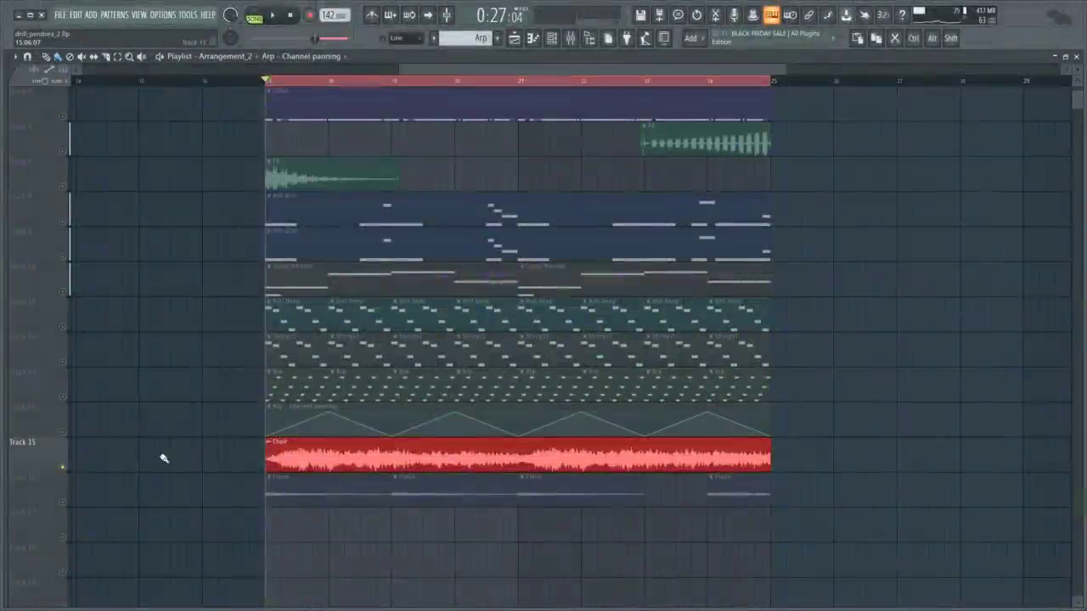
# - Play the soloed Choir clip on track 15, and solo and play the Piano clips on track 16
pyautogui.press('space')
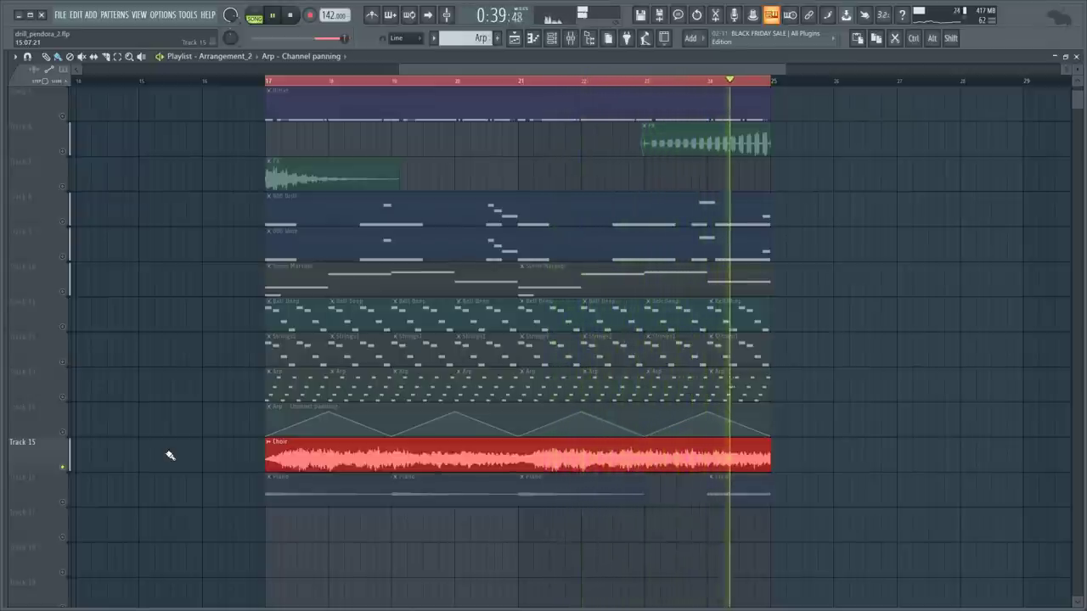
pyautogui.press('space')
pyautogui.rightClick(66, 504)
pyautogui.press('space')
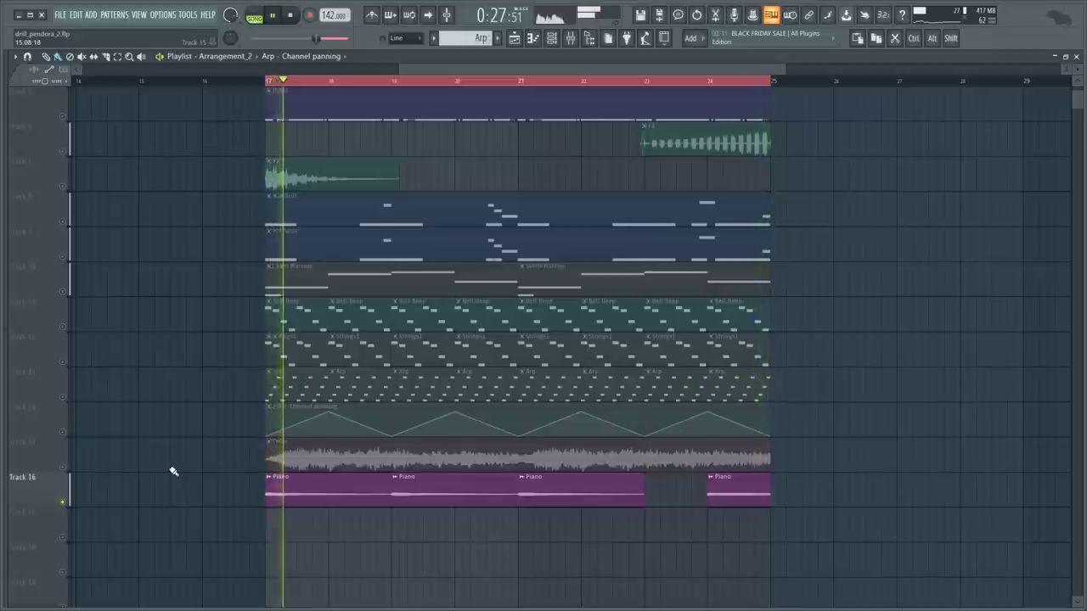
pyautogui.press('space')
# - Unsolo the Piano track and play the arrangement with all tracks
pyautogui.keyDown('ctrl'); pyautogui.click(63, 503); pyautogui.keyUp('ctrl')
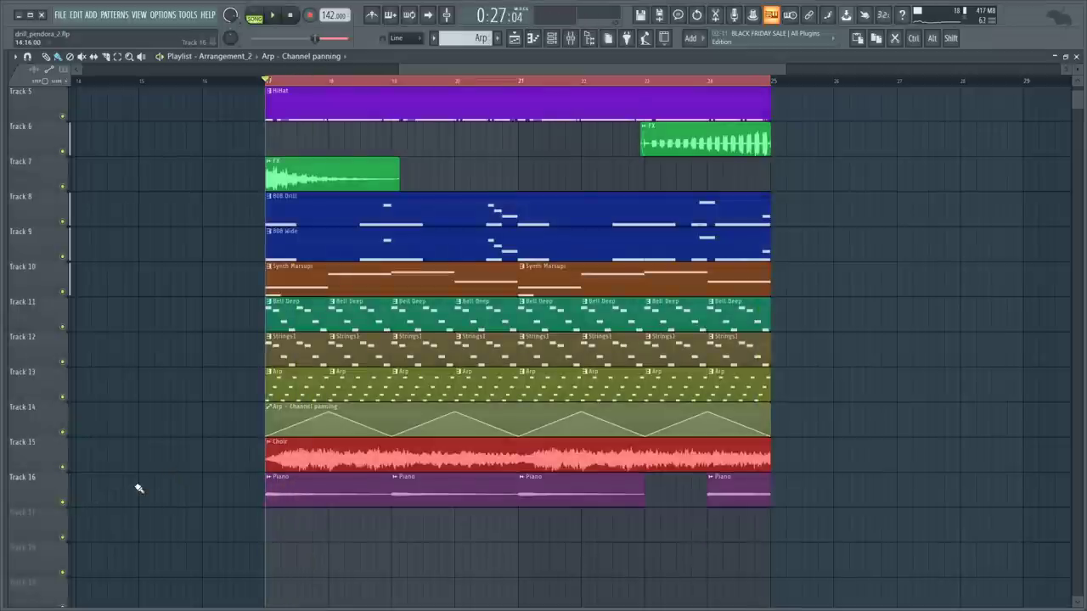
pyautogui.press('space')
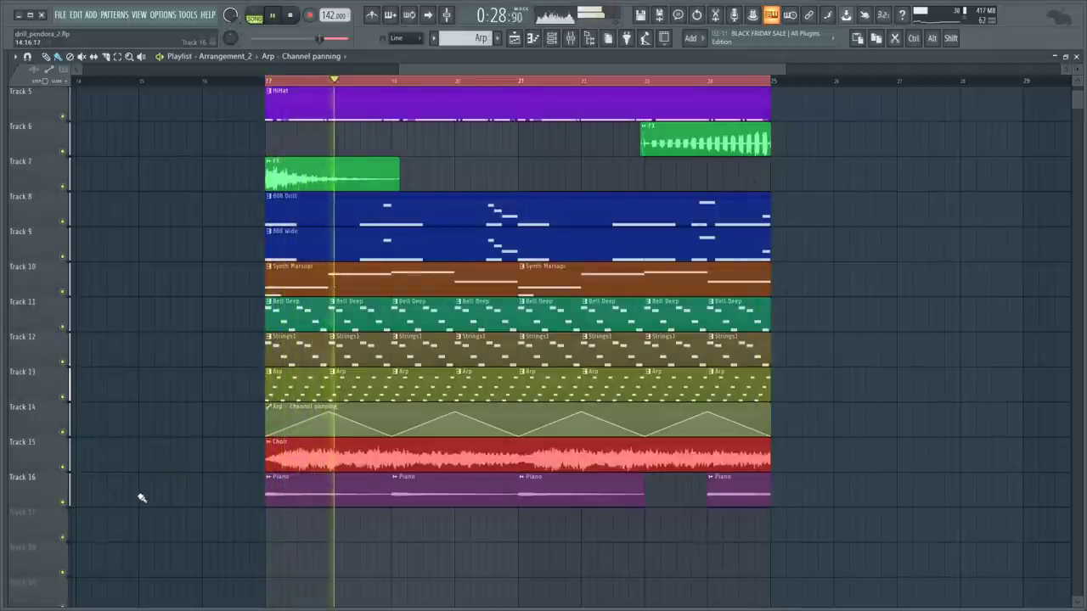
pyautogui.scroll(1, 141, 495)
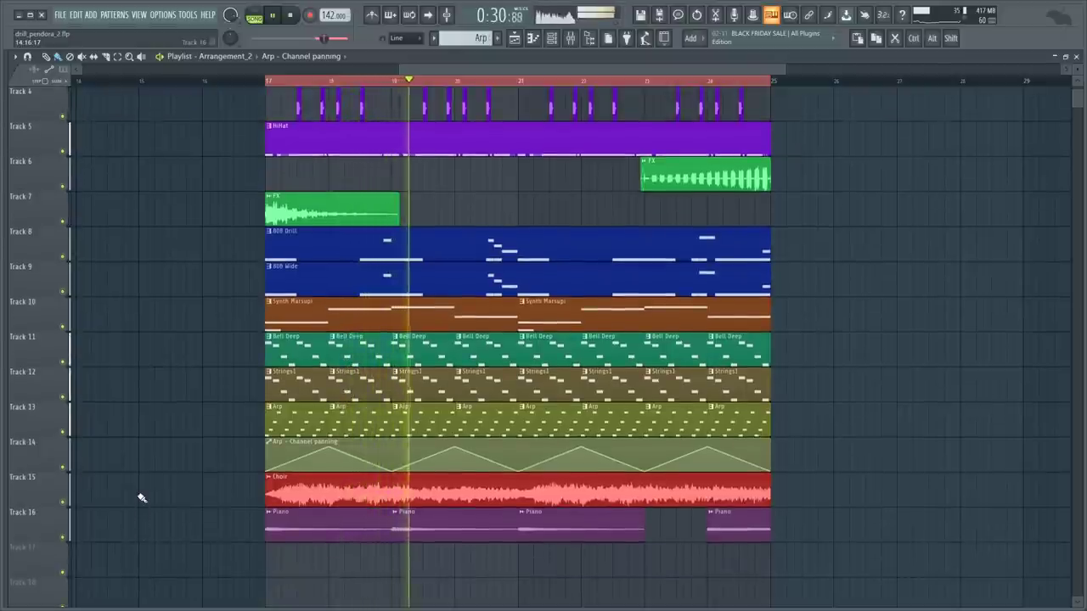
pyautogui.scroll(3, 141, 497)
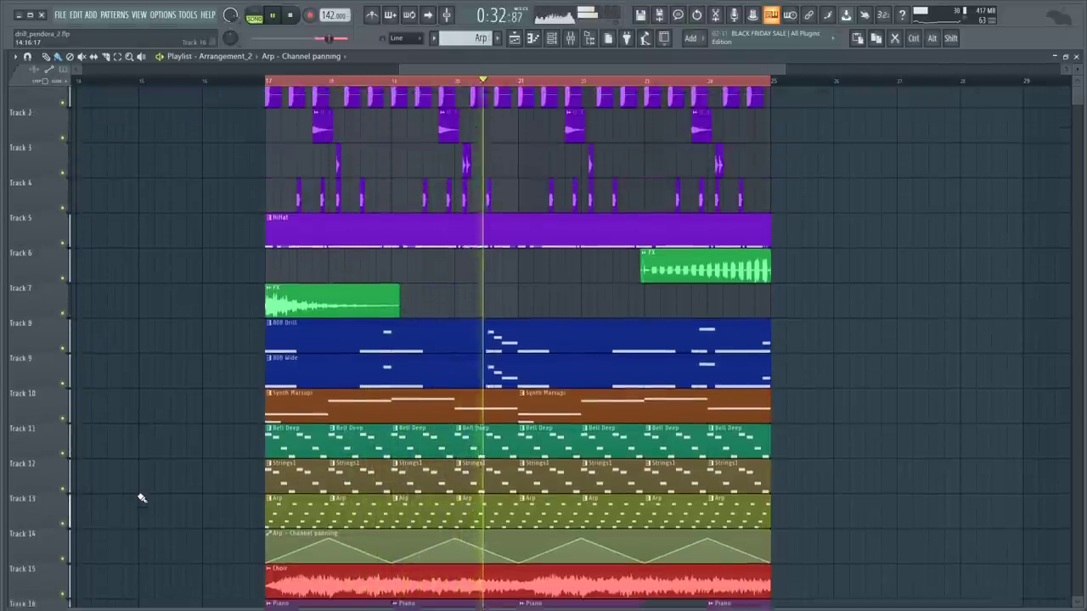
pyautogui.scroll(-2, 141, 497)
pyautogui.scroll(-3, 141, 499)
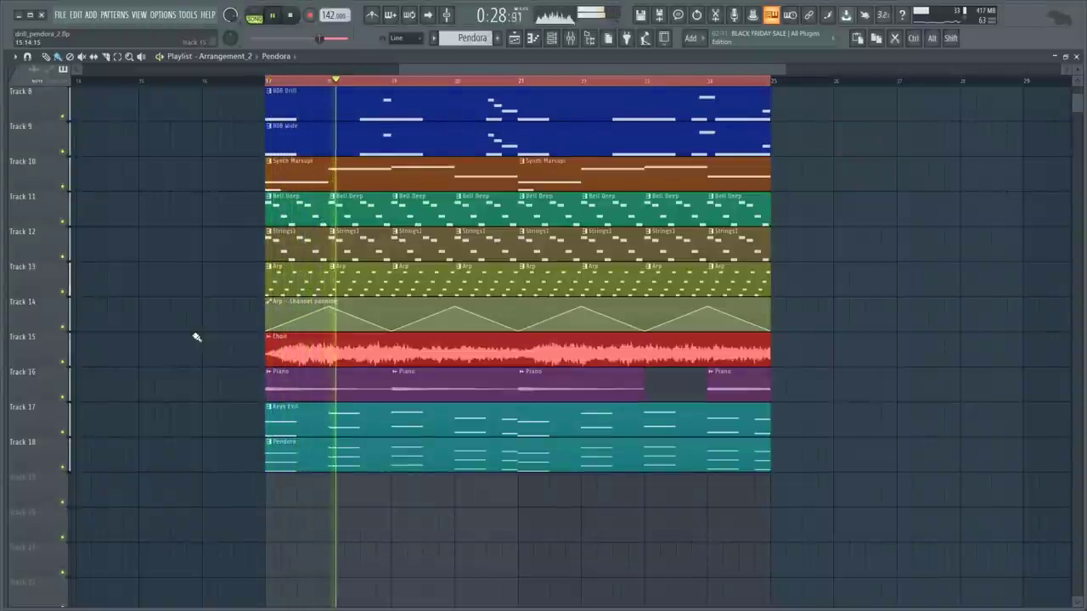
# - Look over all the tracks during playback and open the mixer
pyautogui.scroll(8, 196, 337)
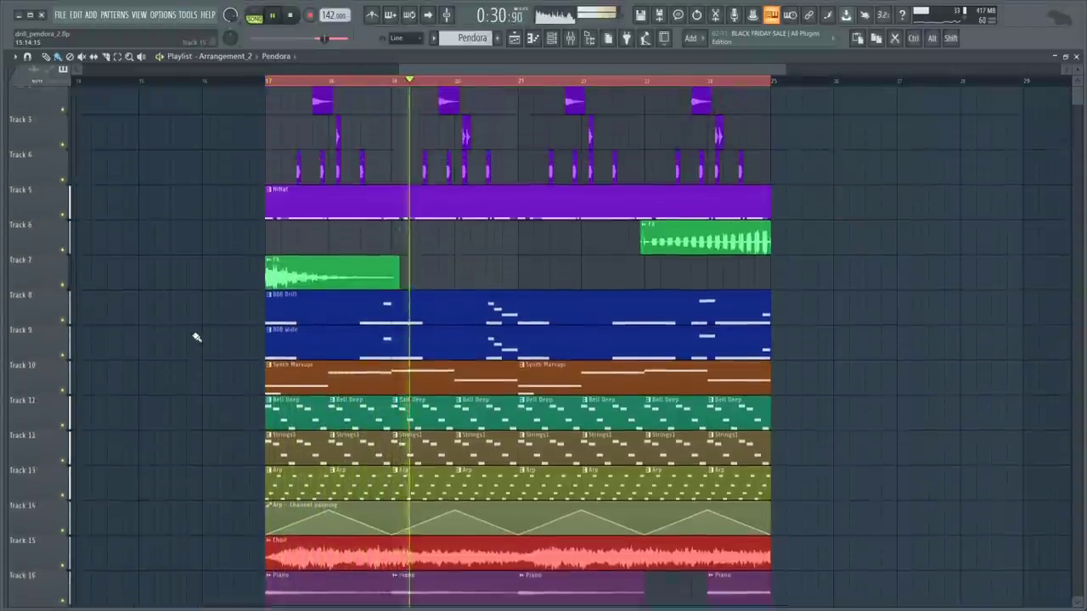
pyautogui.scroll(-5, 196, 337)
pyautogui.scroll(-1, 196, 337)
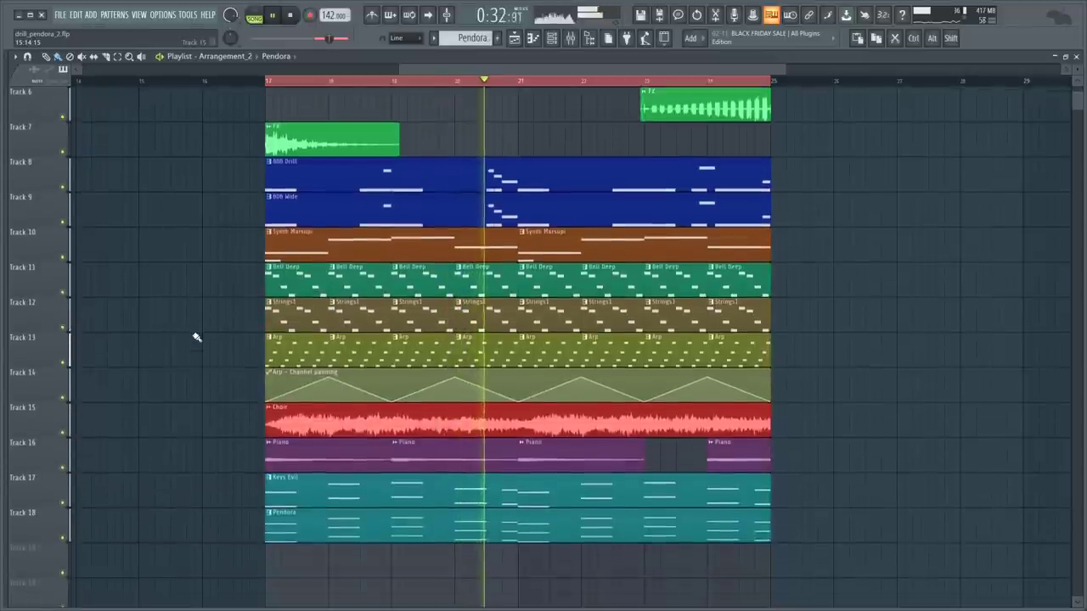
pyautogui.click(571, 39)
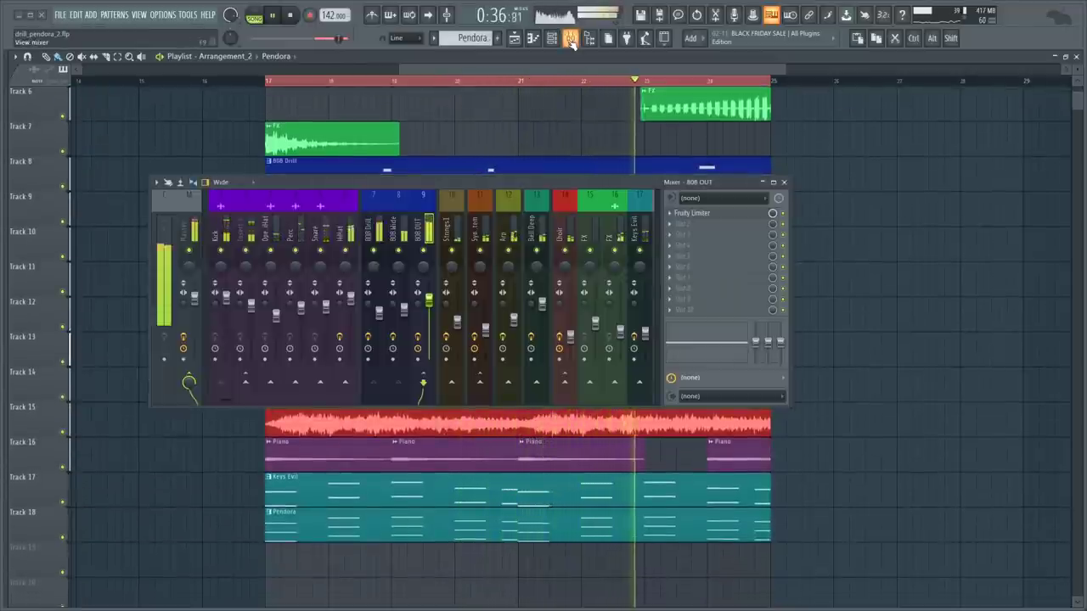